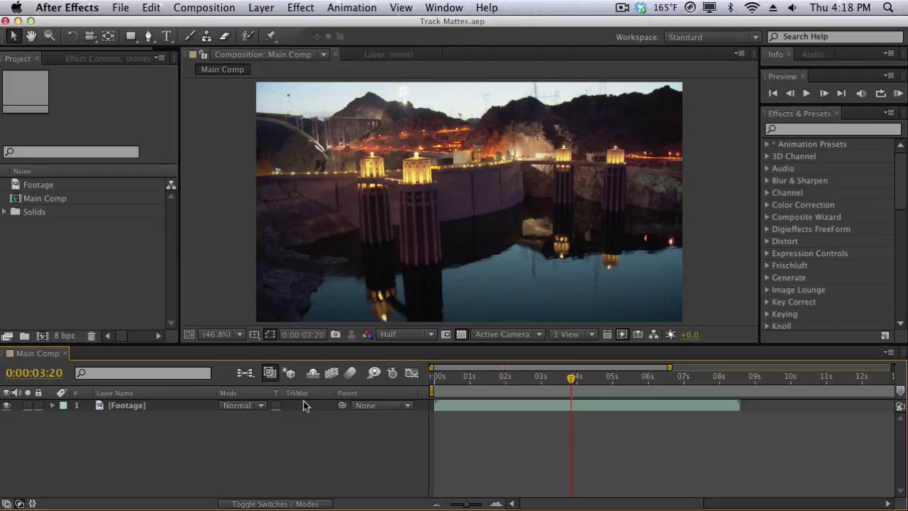
Step: Create a new 1280 × 720 px black solid layer named "Track Matte"
{"action": "left_click", "coordinate": [255, 7]}
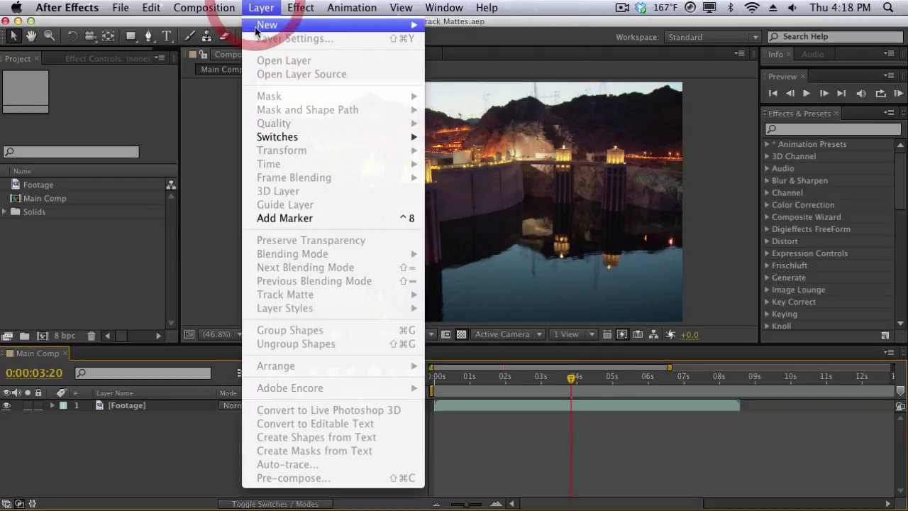
{"action": "mouse_move", "coordinate": [256, 26]}
{"action": "left_click", "coordinate": [441, 38]}
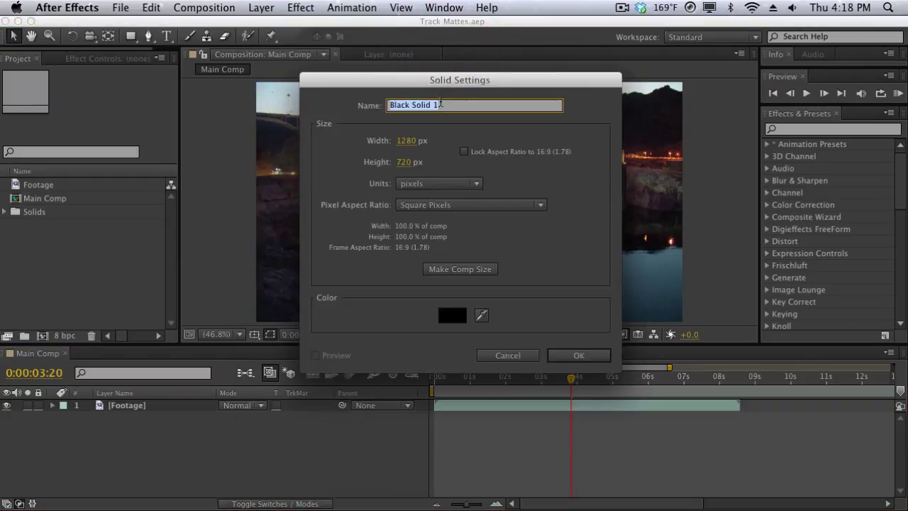
{"action": "type", "text": "Track Mat"}
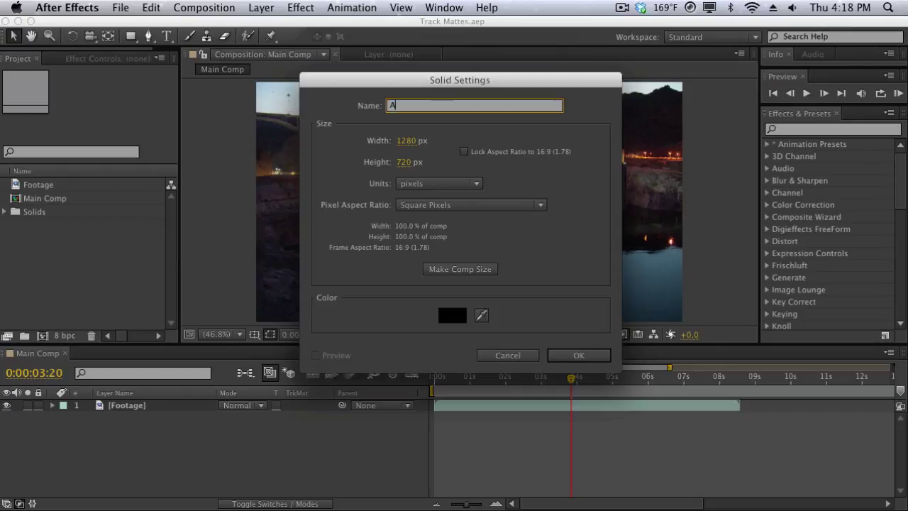
{"action": "type", "text": "te"}
{"action": "key", "text": "Return"}
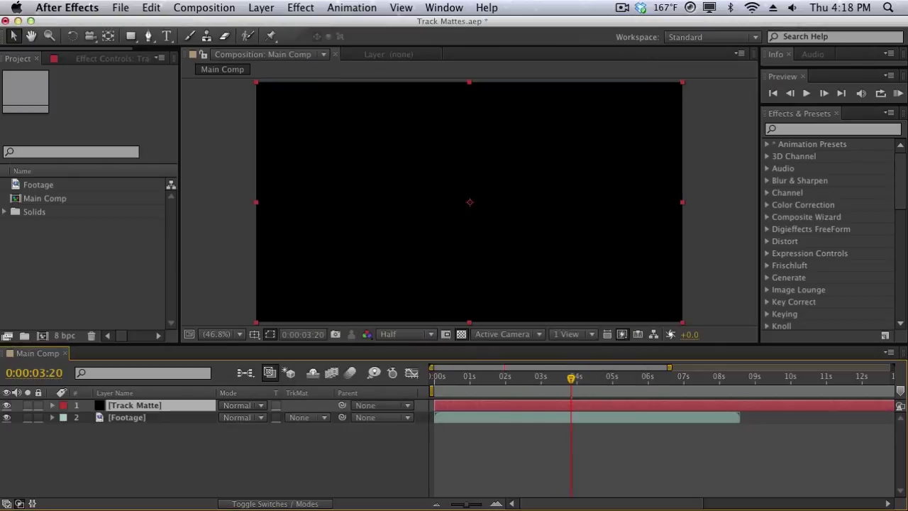
Step: Search the effects for "fractal" and apply Fractal Noise to the Track Matte solid
{"action": "left_click", "coordinate": [800, 129]}
{"action": "type", "text": "fractal"}
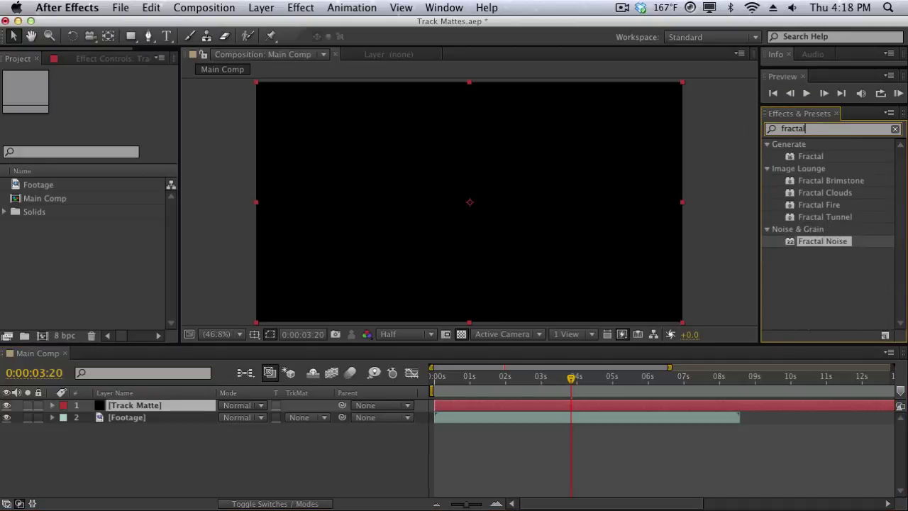
{"action": "left_click_drag", "start_coordinate": [803, 242], "coordinate": [522, 257]}
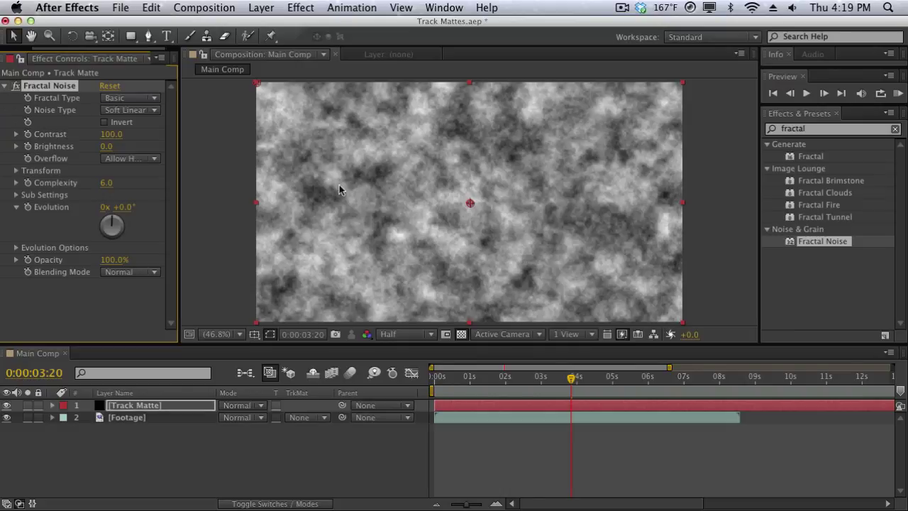
Step: Set the Fractal Noise contrast to 200 and its Transform scale to 199, then deselect the layer
{"action": "left_click", "coordinate": [111, 134]}
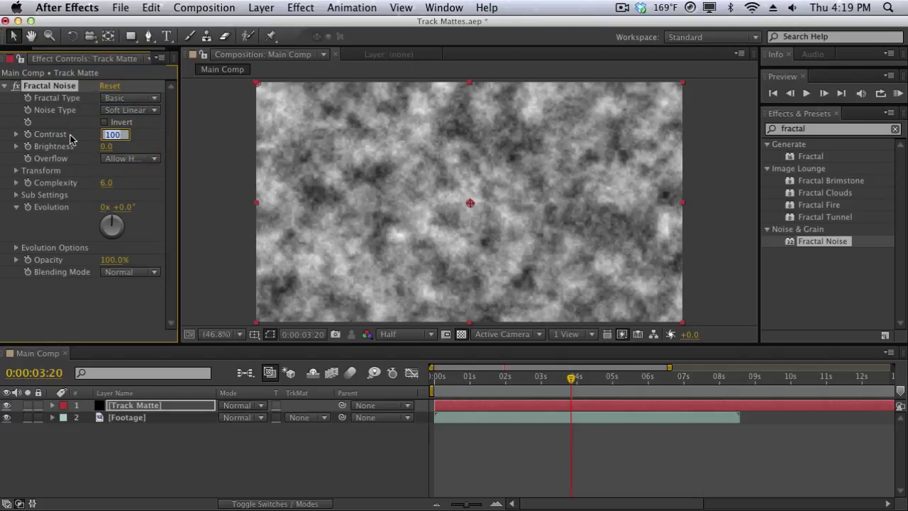
{"action": "type", "text": "200"}
{"action": "key", "text": "Return"}
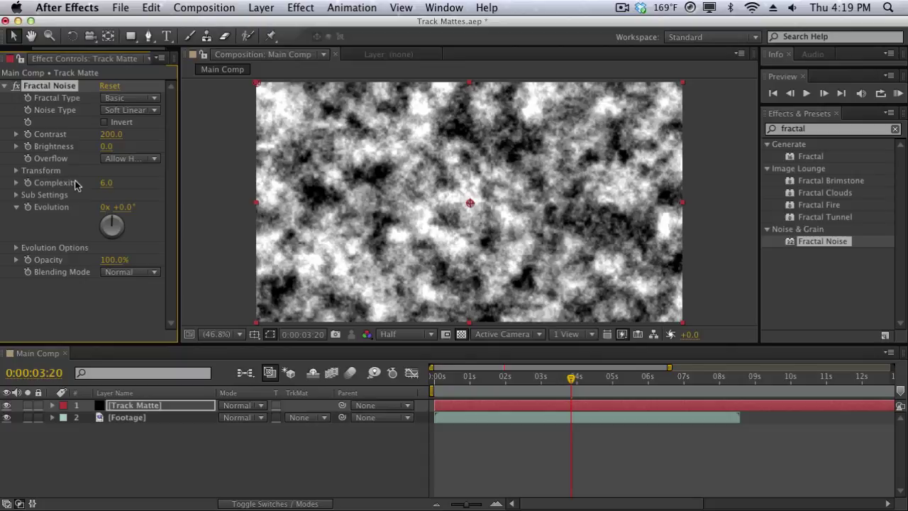
{"action": "left_click", "coordinate": [16, 170]}
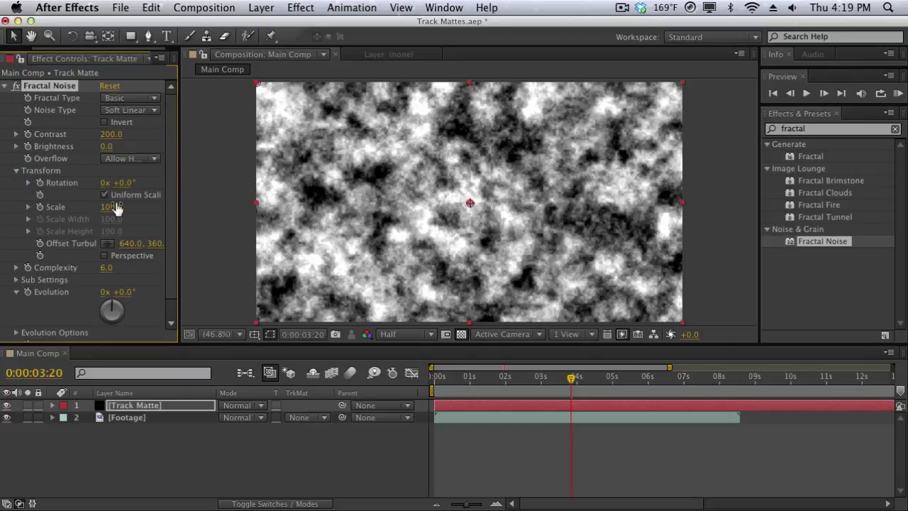
{"action": "left_click_drag", "start_coordinate": [116, 207], "coordinate": [190, 211]}
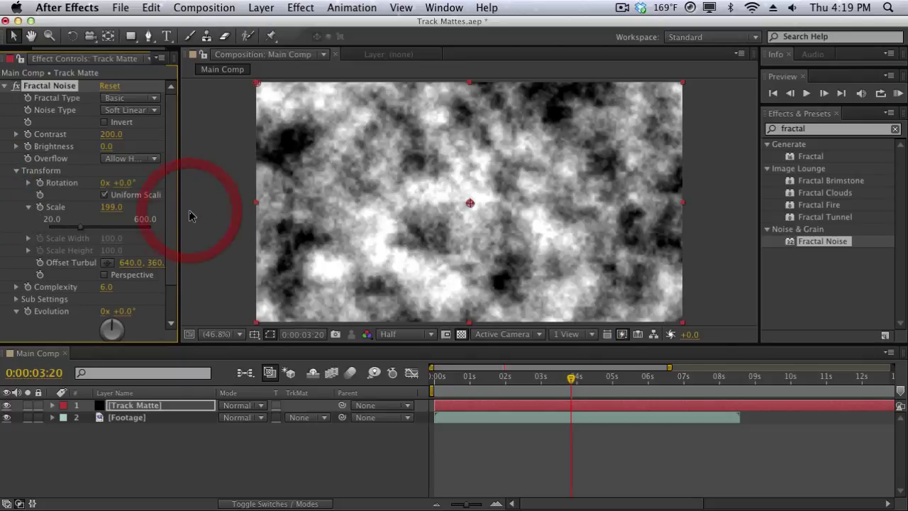
{"action": "left_click", "coordinate": [190, 215]}
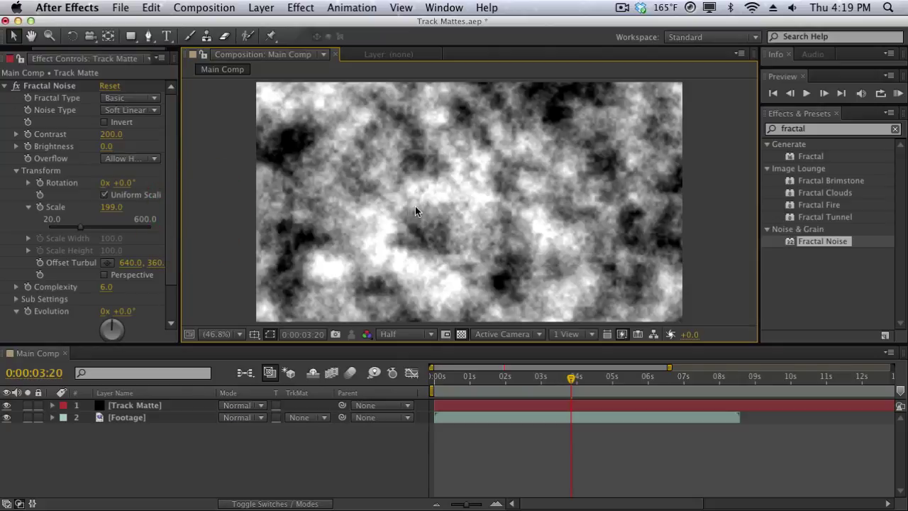
Step: Check the composition against the transparency grid and look through the Footage layer's track matte options
{"action": "left_click", "coordinate": [461, 334]}
{"action": "left_click", "coordinate": [465, 338]}
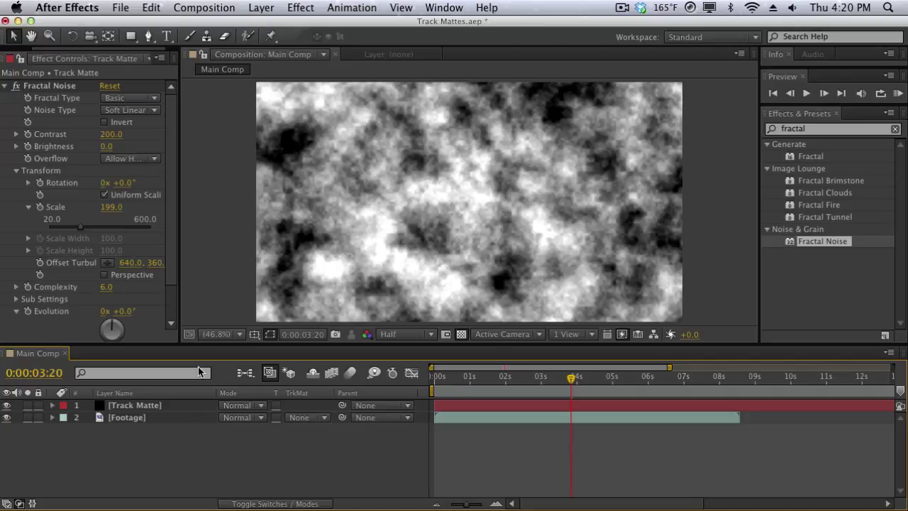
{"action": "left_click", "coordinate": [164, 417]}
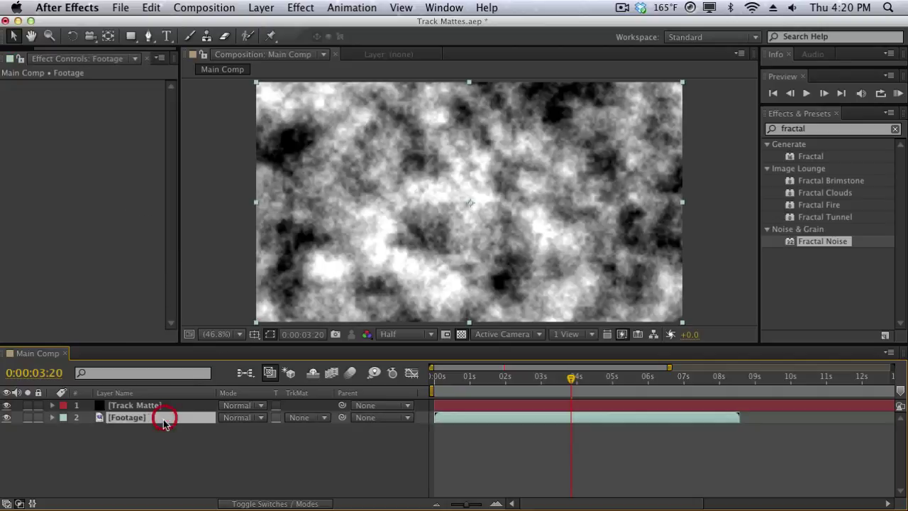
{"action": "left_click", "coordinate": [300, 419]}
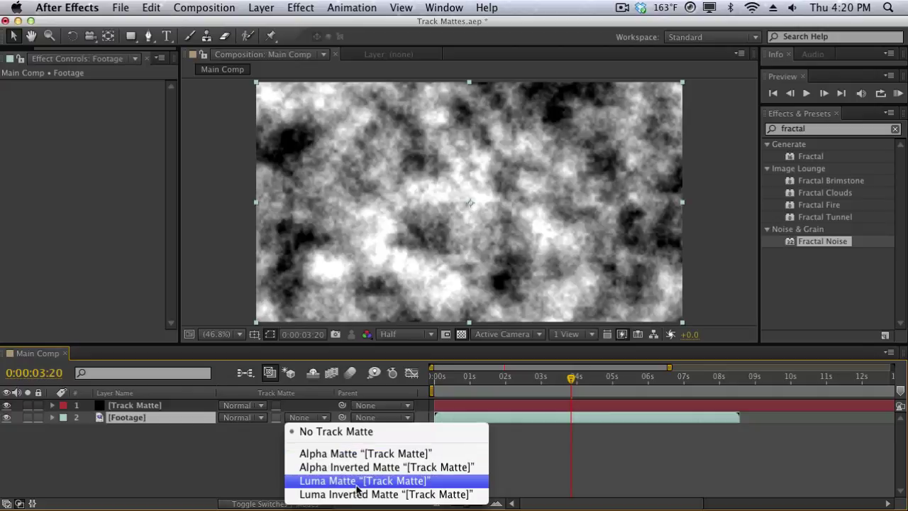
{"action": "left_click", "coordinate": [361, 250]}
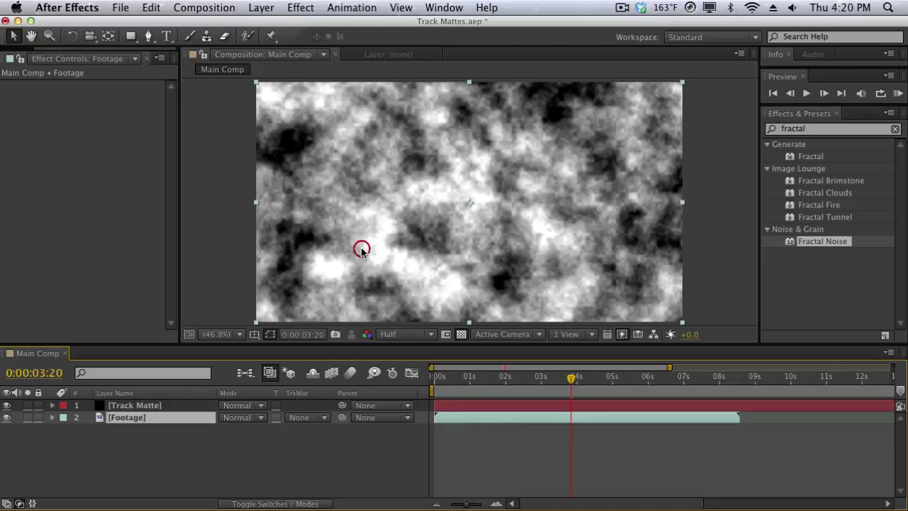
Step: Hide the Track Matte layer and set the Footage layer's track matte to Luma Matte "[Track Matte]"
{"action": "left_click", "coordinate": [158, 405]}
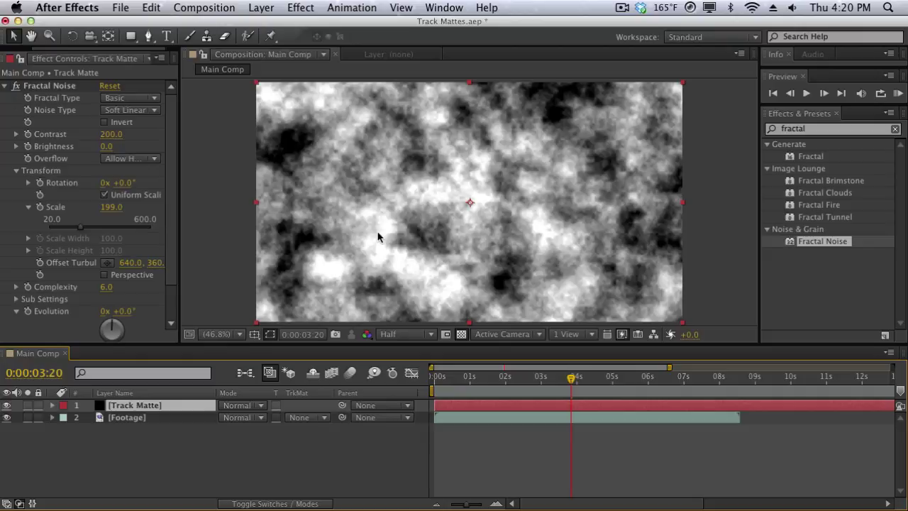
{"action": "left_click", "coordinate": [312, 417]}
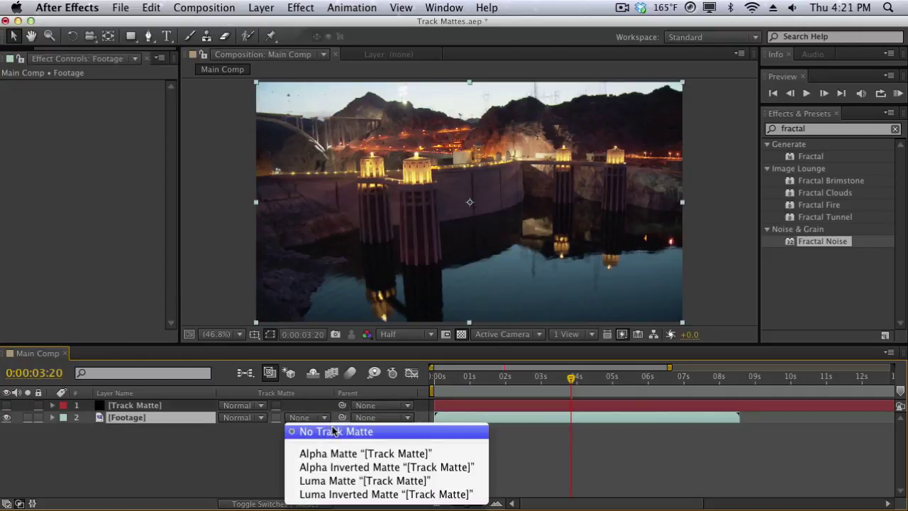
{"action": "left_click", "coordinate": [337, 481]}
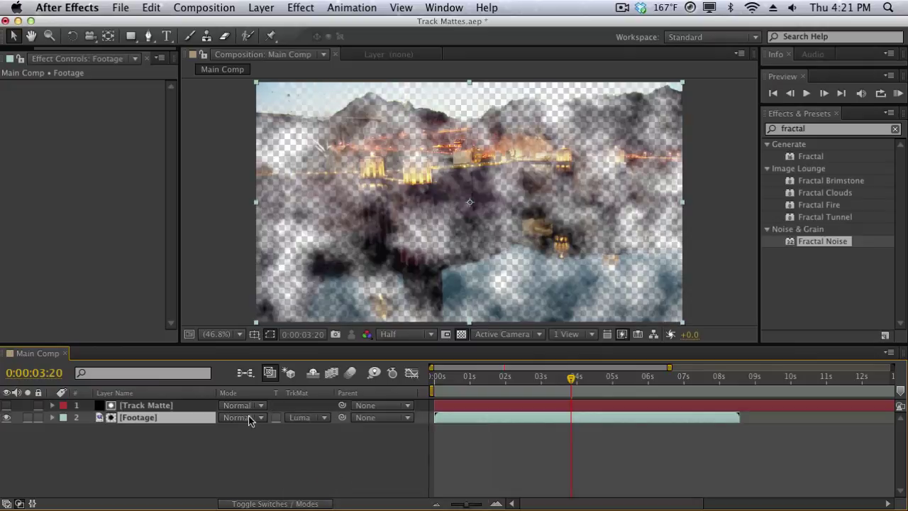
Step: Switch the Footage layer's track matte to Luma Inverted Matte "[Track Matte]"
{"action": "left_click", "coordinate": [179, 406]}
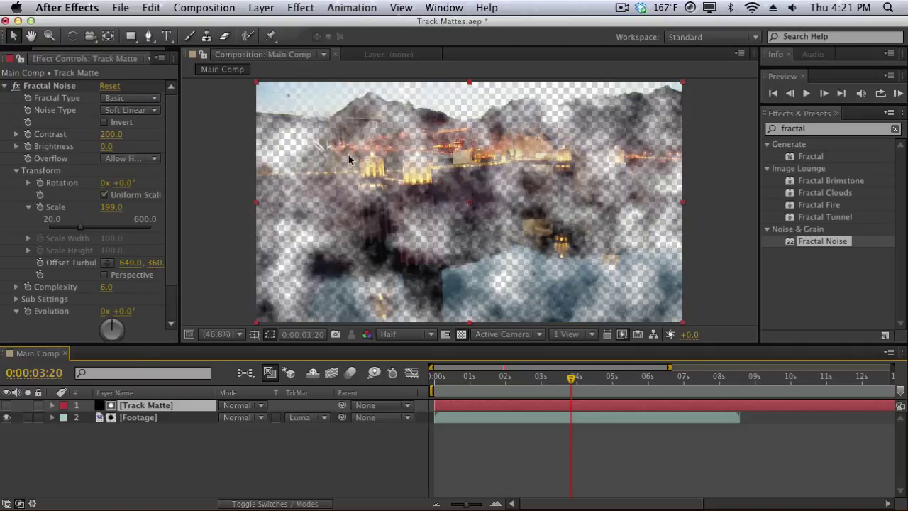
{"action": "left_click", "coordinate": [325, 419]}
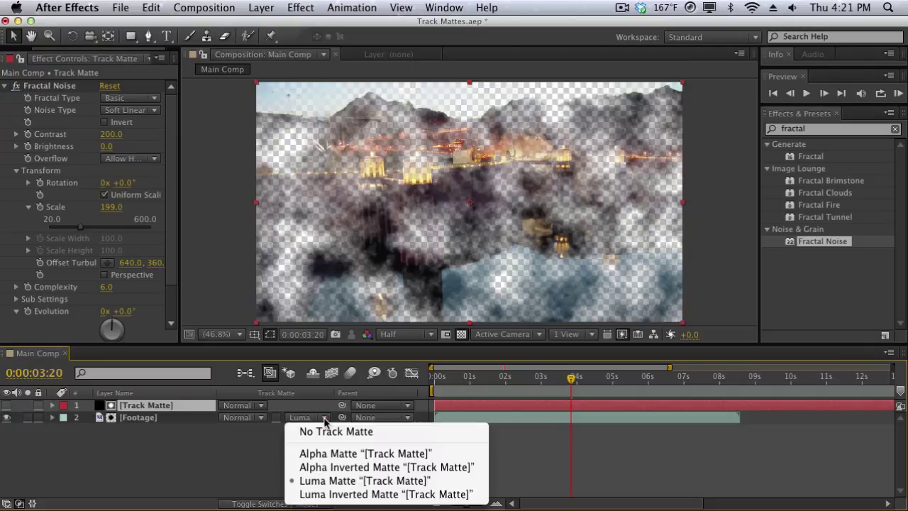
{"action": "left_click", "coordinate": [325, 494]}
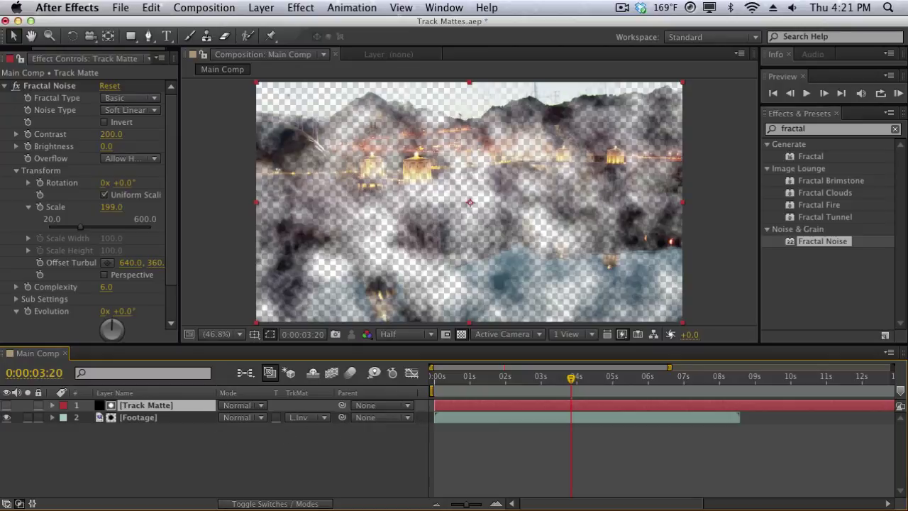
Step: Set the Footage layer to No Track Matte and turn the Track Matte layer's visibility on
{"action": "left_click", "coordinate": [314, 418]}
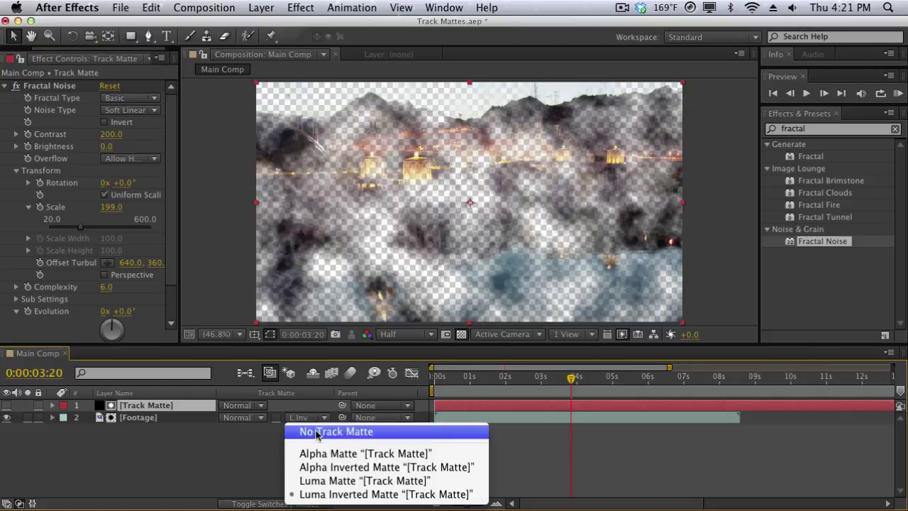
{"action": "left_click", "coordinate": [316, 432]}
{"action": "left_click", "coordinate": [8, 405]}
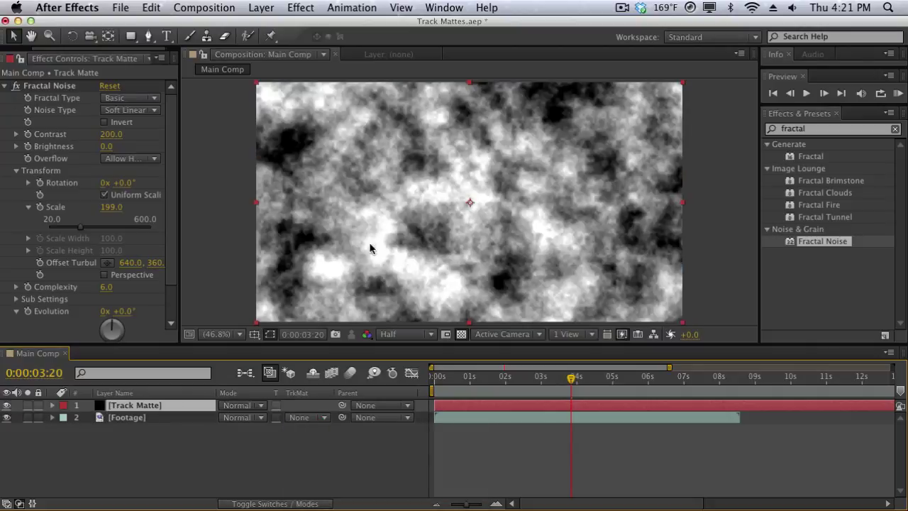
Step: Reapply Luma Matte "[Track Matte]" to the Footage layer and review the alpha matte options without choosing one
{"action": "left_click", "coordinate": [315, 419]}
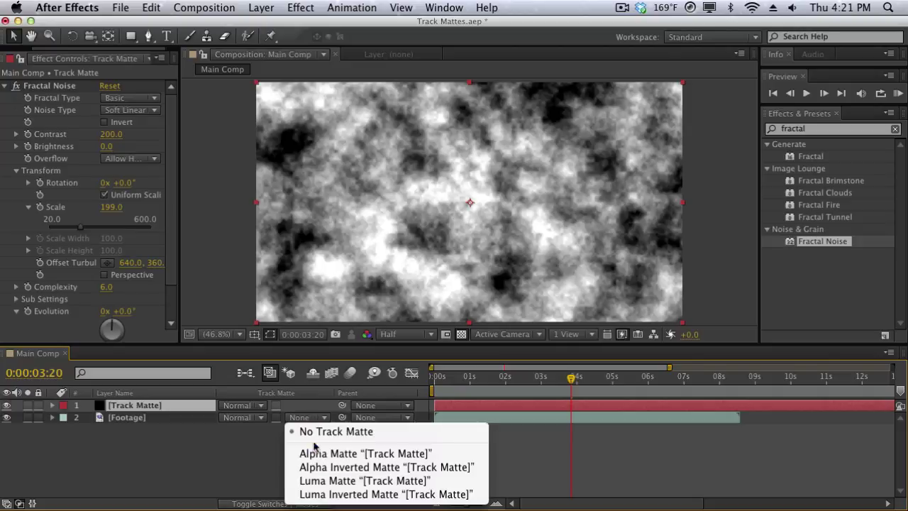
{"action": "left_click", "coordinate": [318, 480]}
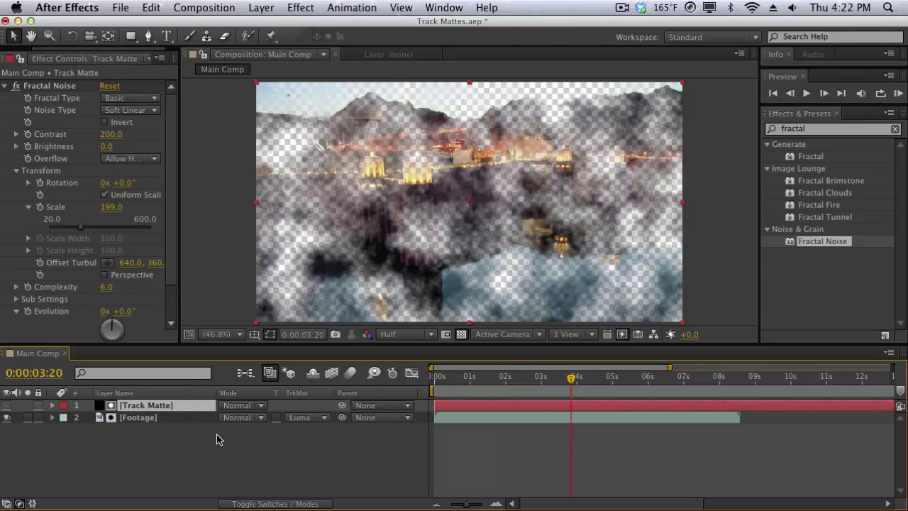
{"action": "left_click", "coordinate": [297, 418]}
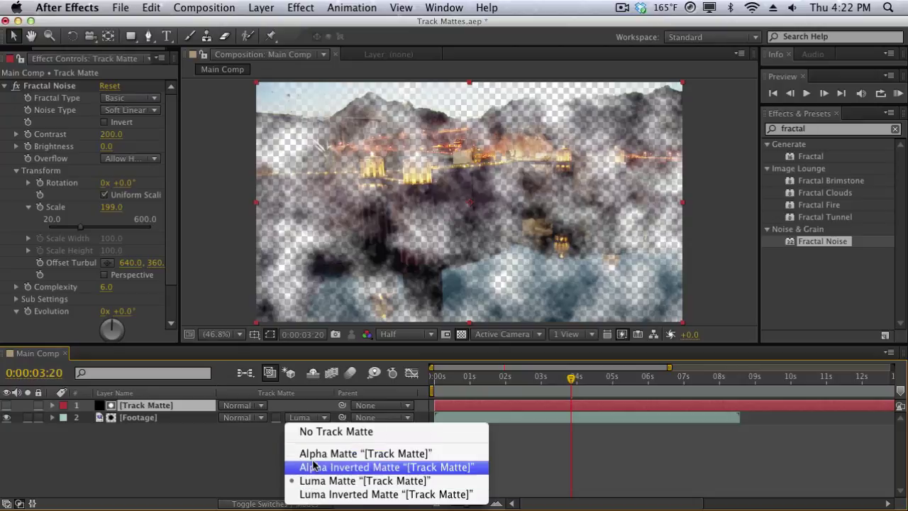
{"action": "left_click", "coordinate": [196, 460]}
Step: Delete the Track Matte solid layer and hide the Footage layer
{"action": "left_click", "coordinate": [179, 405]}
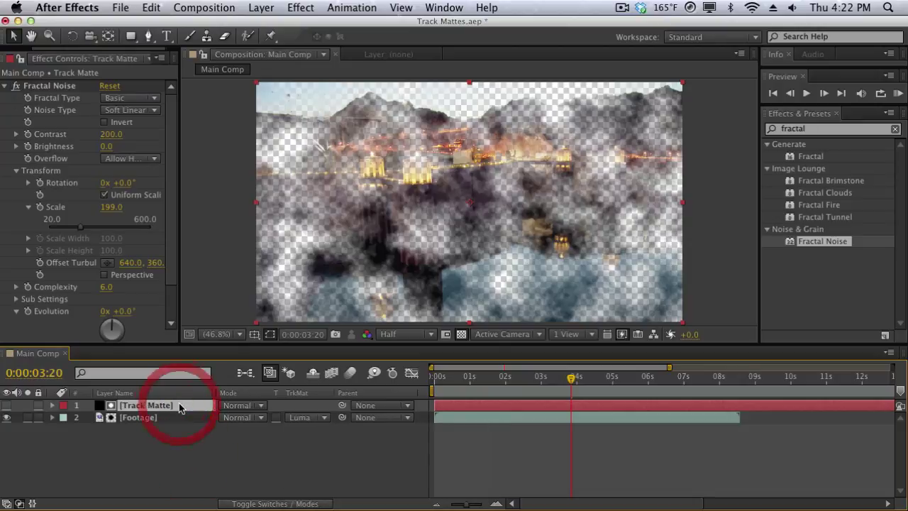
{"action": "key", "text": "Delete"}
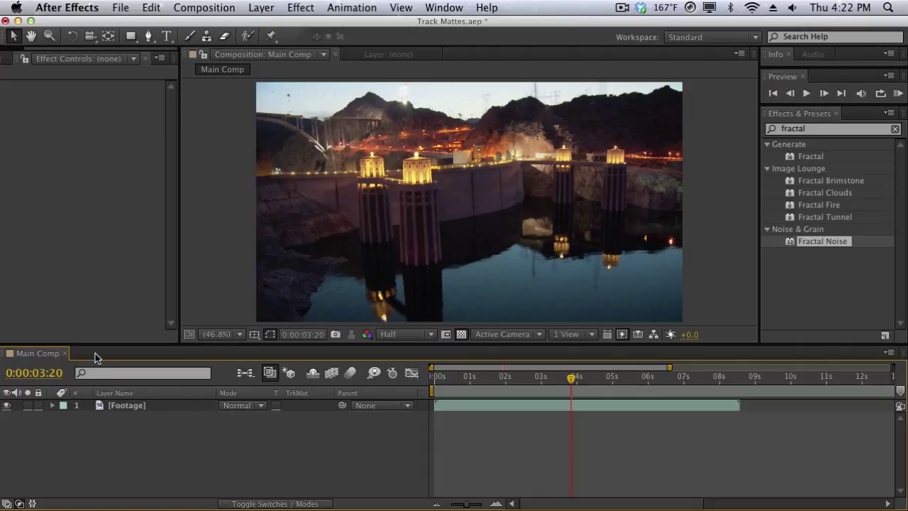
{"action": "left_click", "coordinate": [8, 407]}
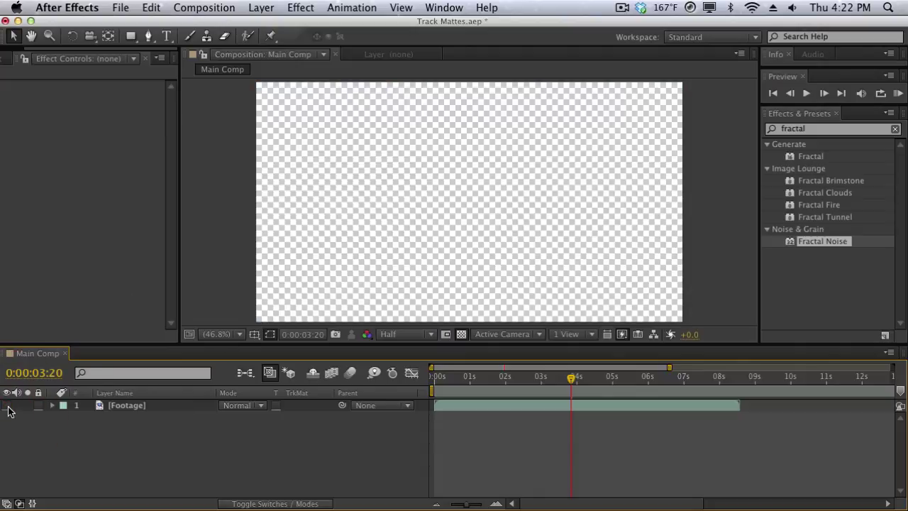
Step: Compare the empty composition with and without the transparency grid, leaving the grid off
{"action": "left_click", "coordinate": [462, 334]}
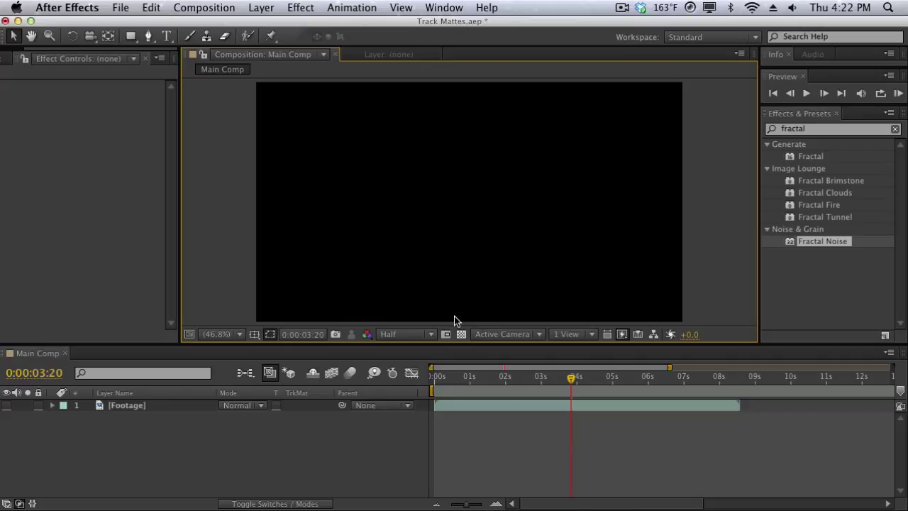
{"action": "left_click", "coordinate": [461, 334]}
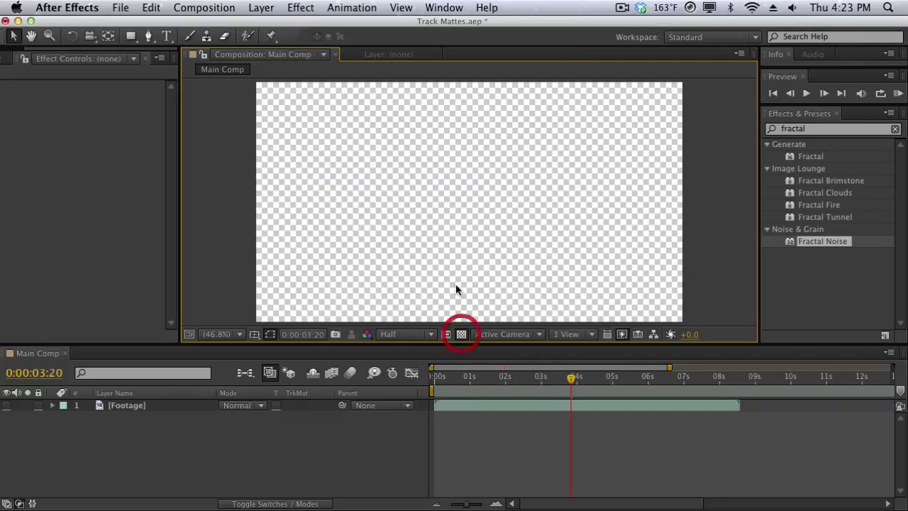
{"action": "left_click", "coordinate": [461, 334]}
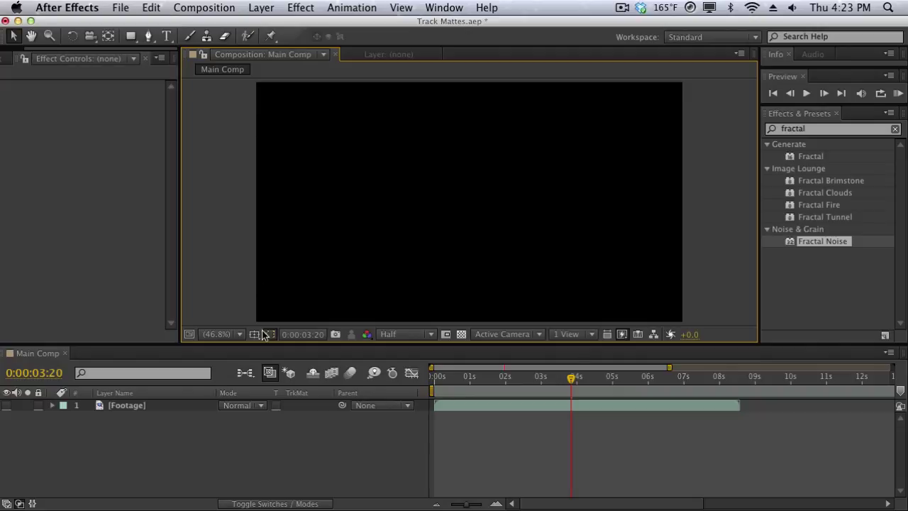
{"action": "left_click", "coordinate": [461, 334]}
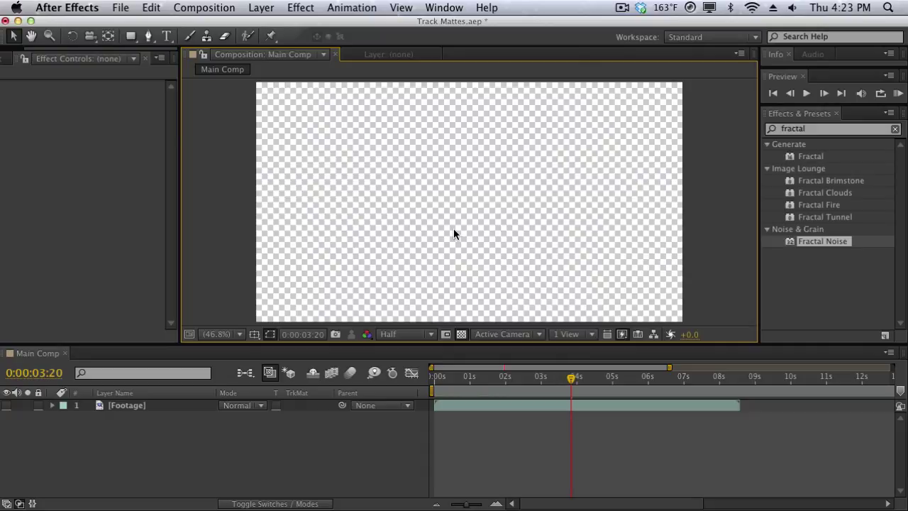
{"action": "left_click", "coordinate": [461, 335]}
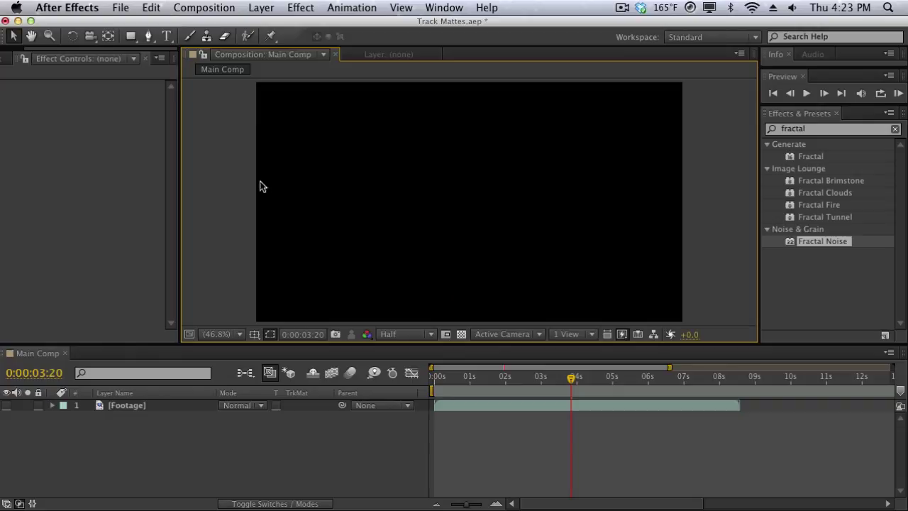
Step: Create a new text layer reading "TRACK MATTE" above the Footage layer
{"action": "left_click", "coordinate": [269, 7]}
{"action": "mouse_move", "coordinate": [272, 29]}
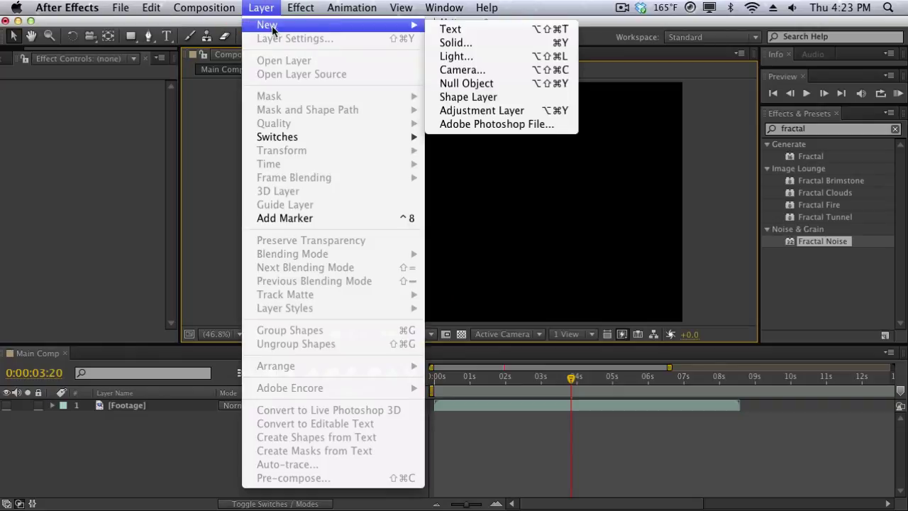
{"action": "left_click", "coordinate": [431, 29]}
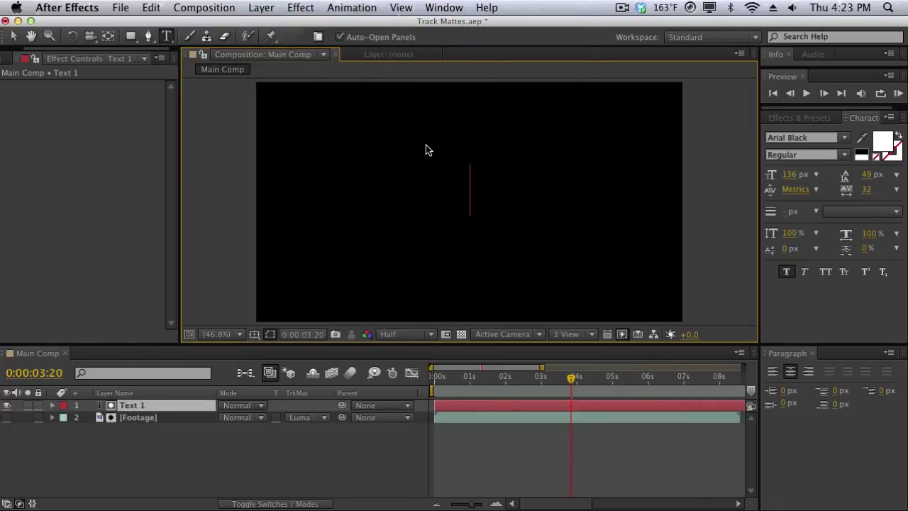
{"action": "type", "text": "TRACK MATTE"}
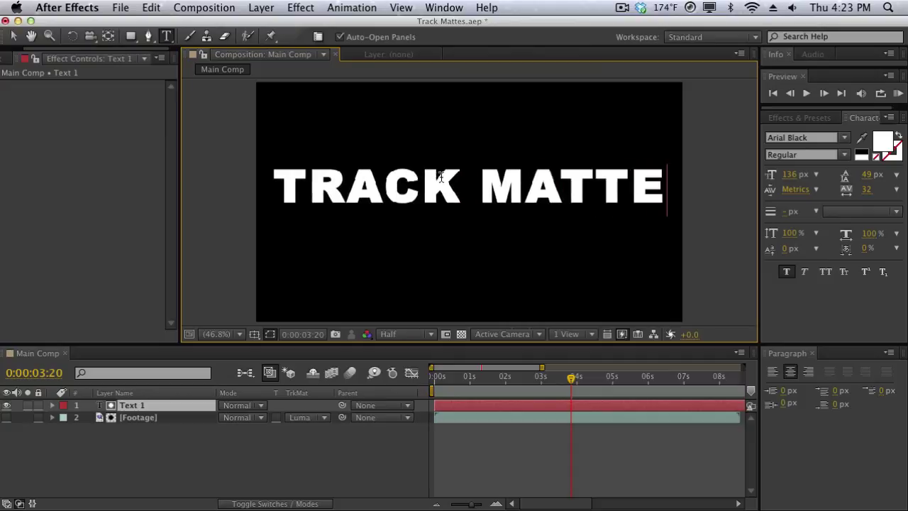
{"action": "left_click", "coordinate": [50, 154]}
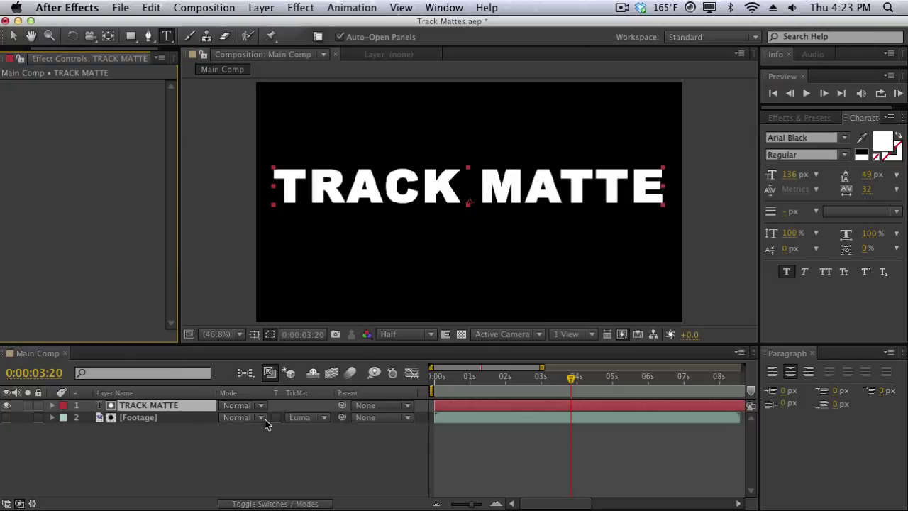
Step: Set the Footage layer to No Track Matte and turn its visibility on
{"action": "left_click", "coordinate": [299, 419]}
{"action": "left_click", "coordinate": [300, 419]}
{"action": "left_click", "coordinate": [301, 420]}
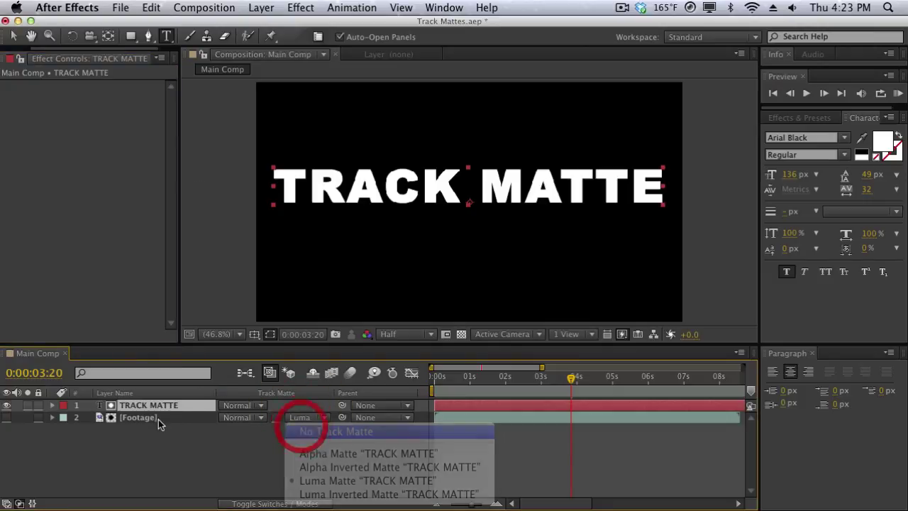
{"action": "left_click", "coordinate": [301, 429]}
{"action": "left_click", "coordinate": [6, 417]}
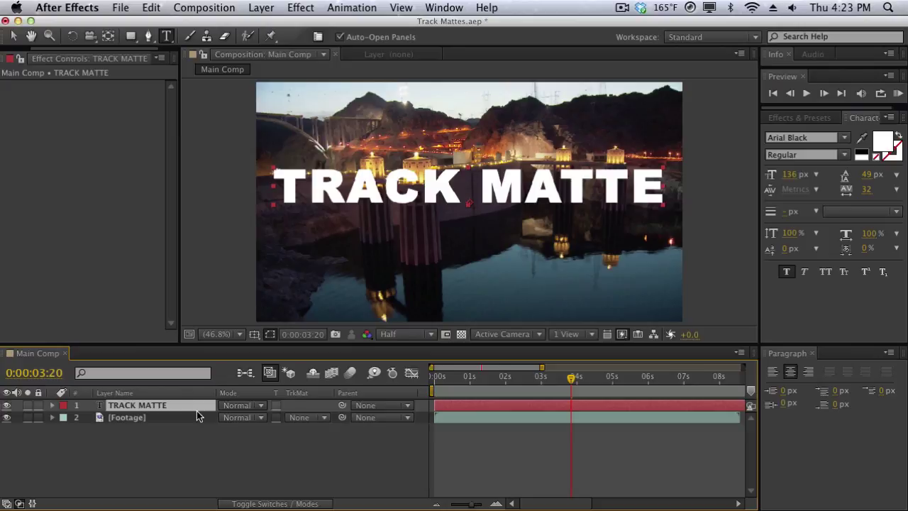
Step: Solo the TRACK MATTE text layer to examine its transparency with and without the transparency grid, then unsolo it with the grid left on
{"action": "left_click", "coordinate": [27, 405]}
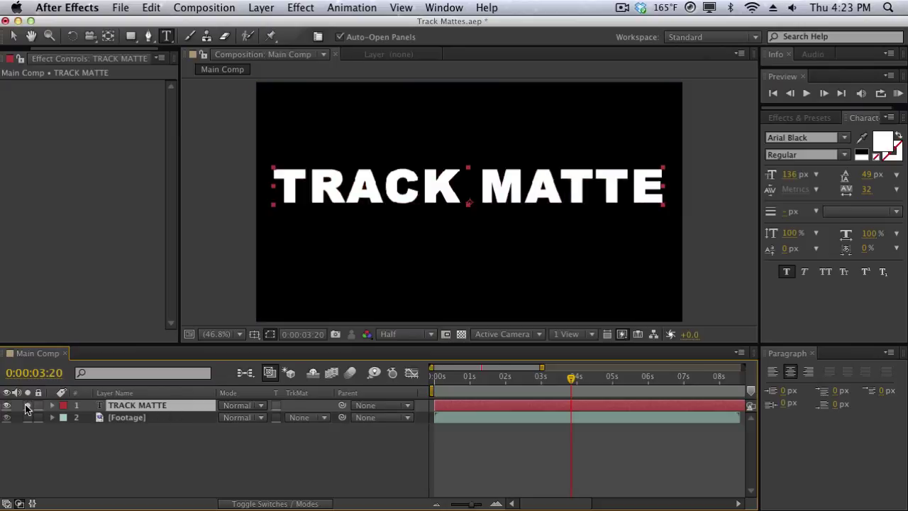
{"action": "left_click", "coordinate": [461, 334]}
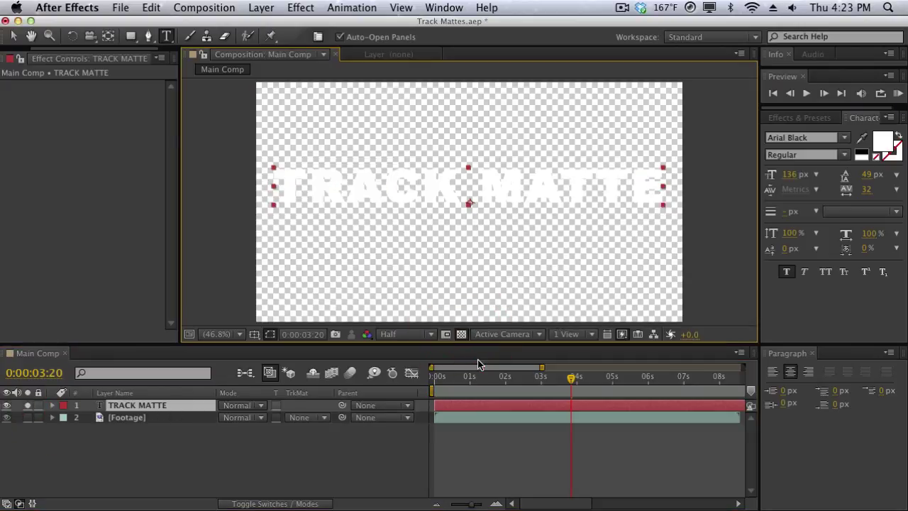
{"action": "left_click", "coordinate": [461, 334]}
{"action": "left_click", "coordinate": [461, 334]}
{"action": "left_click", "coordinate": [161, 415]}
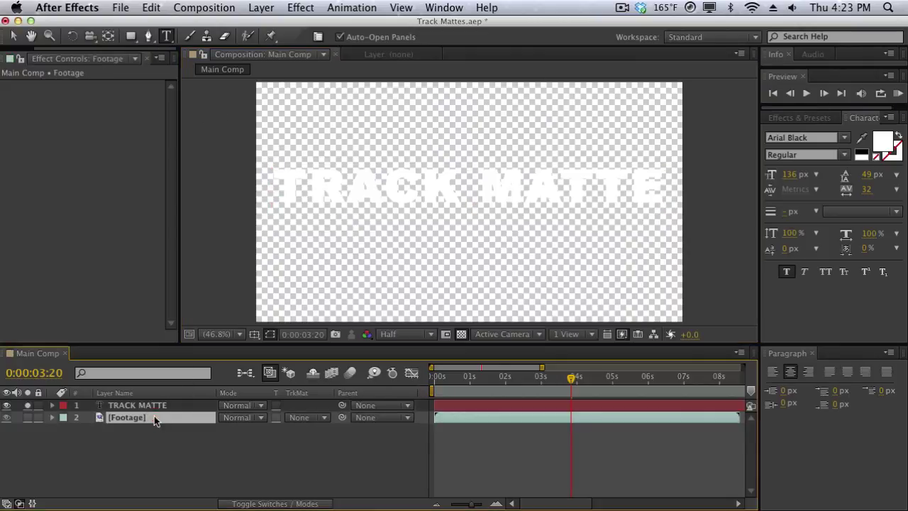
{"action": "left_click", "coordinate": [27, 405]}
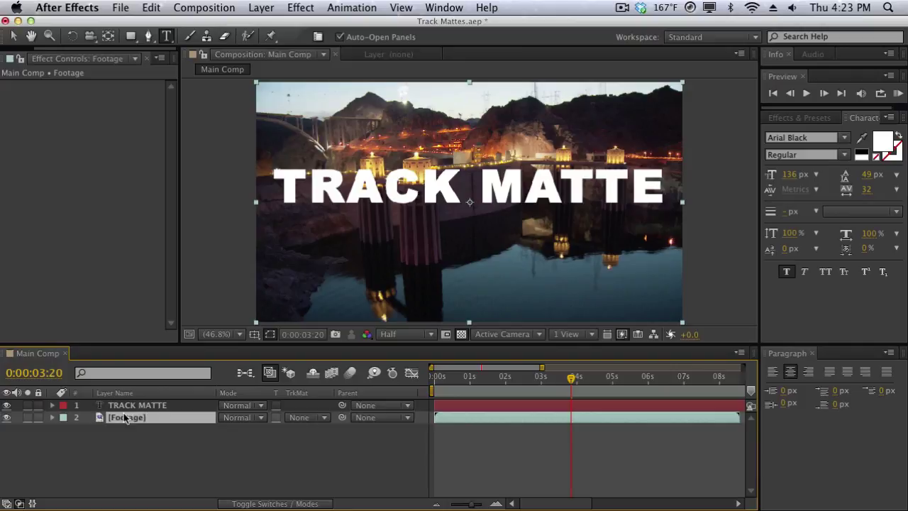
Step: Apply Alpha Matte "TRACK MATTE" to the Footage layer and shift the footage downward inside the letters
{"action": "left_click", "coordinate": [317, 419]}
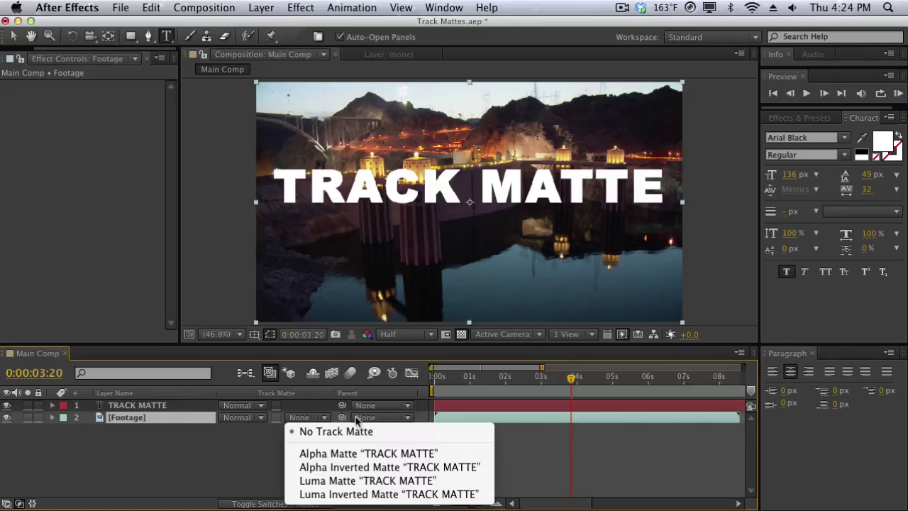
{"action": "left_click", "coordinate": [357, 455]}
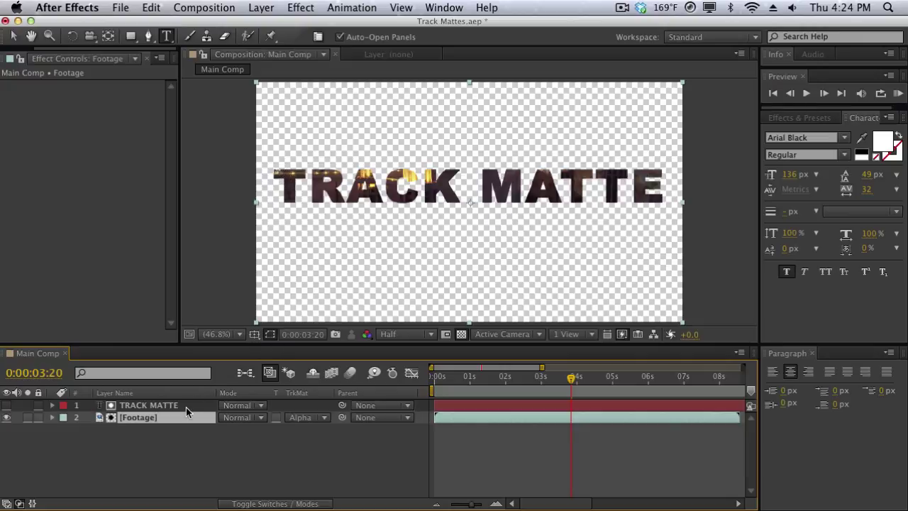
{"action": "key", "text": "v"}
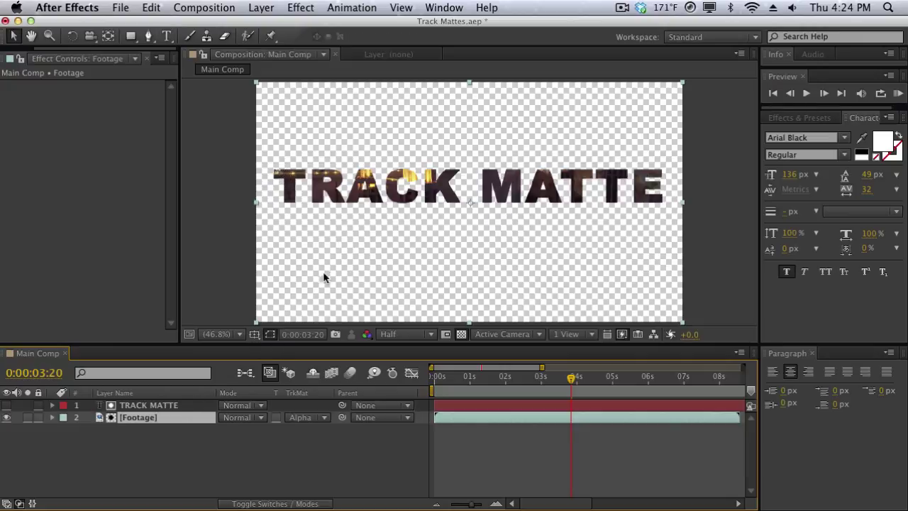
{"action": "left_click", "coordinate": [384, 247]}
{"action": "left_click_drag", "start_coordinate": [384, 247], "coordinate": [388, 302]}
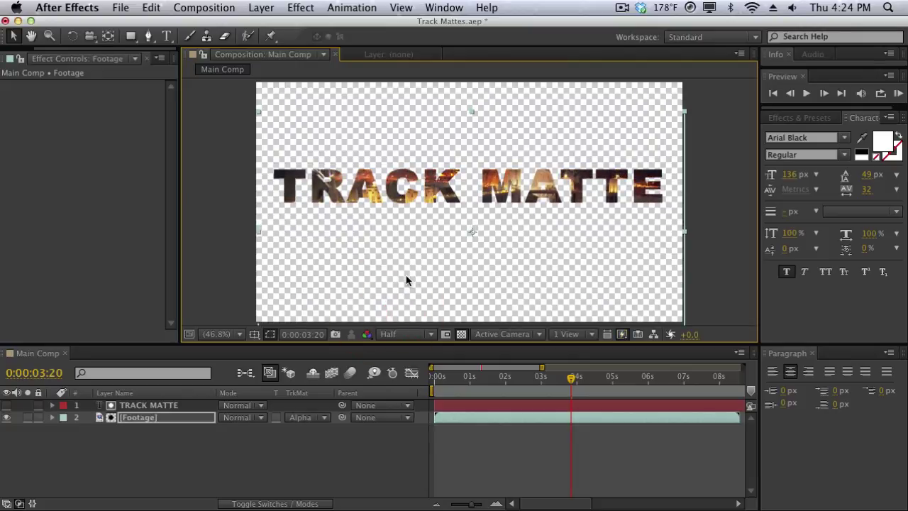
Step: Set the Footage layer to Alpha Inverted Matte "TRACK MATTE", reposition the footage to fill the frame, and deselect it
{"action": "left_click", "coordinate": [315, 417]}
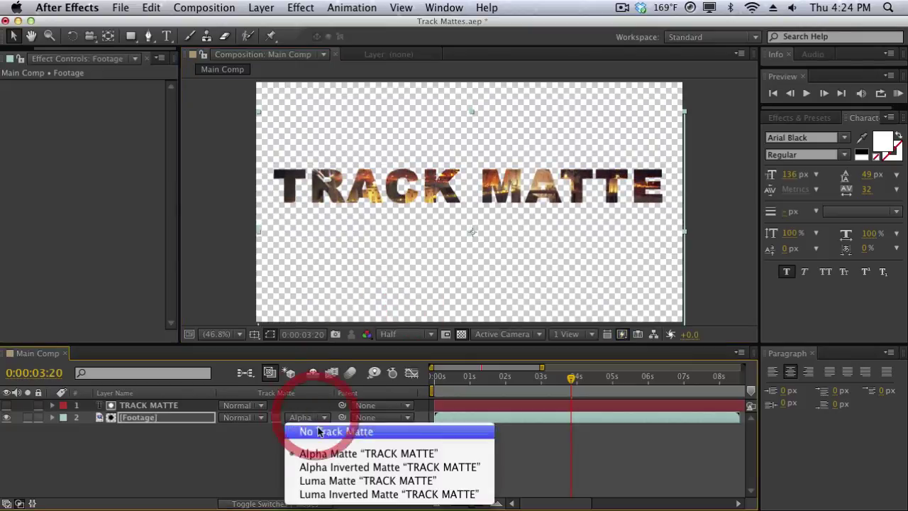
{"action": "left_click", "coordinate": [325, 469]}
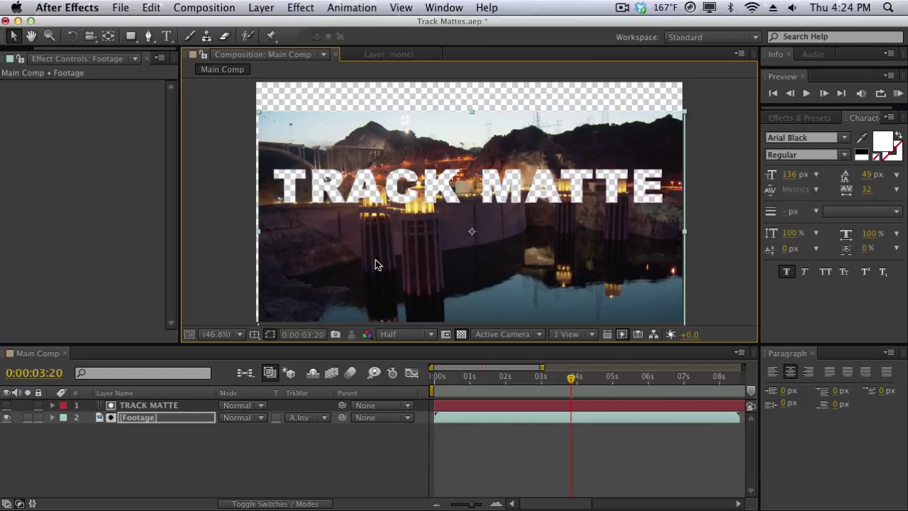
{"action": "left_click_drag", "start_coordinate": [375, 264], "coordinate": [368, 237]}
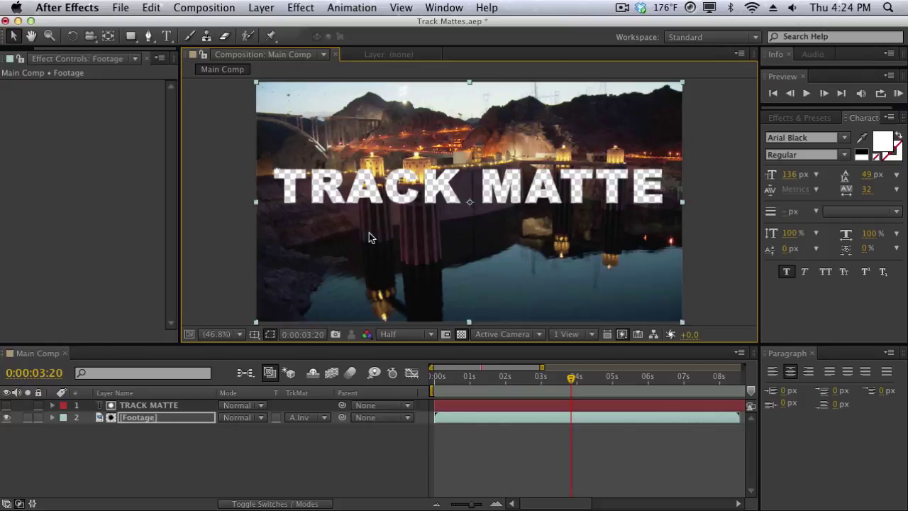
{"action": "left_click", "coordinate": [217, 255]}
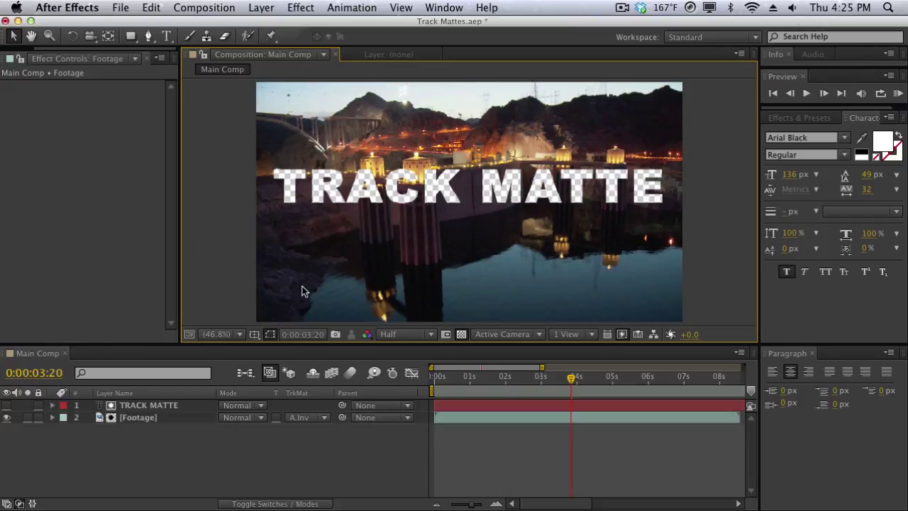